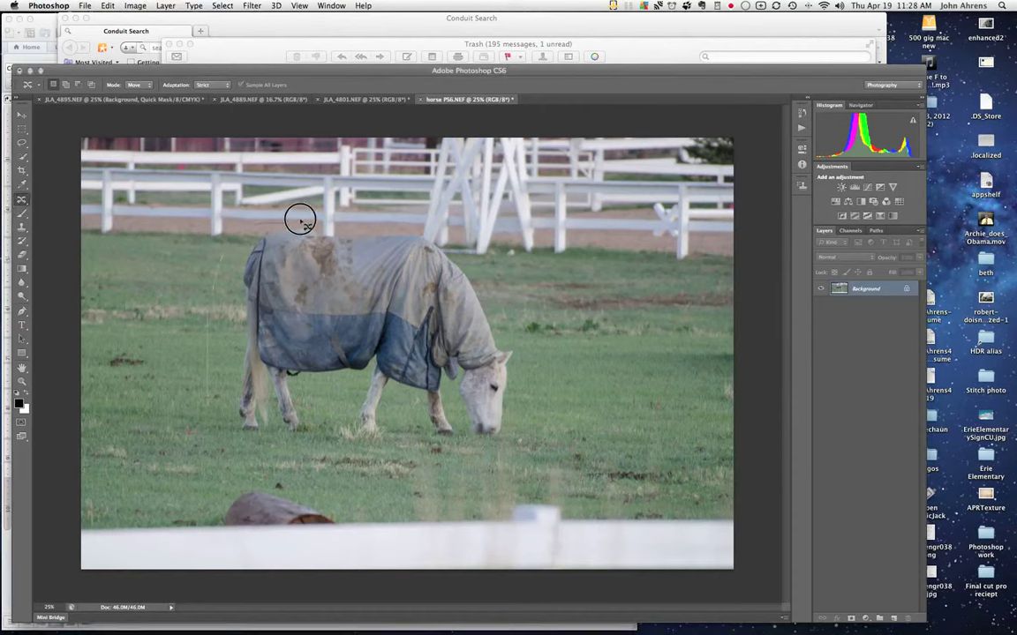
Lasso a loose outline around the blanketed horse with some surrounding grass
mouse_move(300, 219)
mouse_down()
mouse_move(488, 262)
mouse_move(507, 444)
mouse_move(239, 442)
mouse_move(207, 402)
mouse_up()
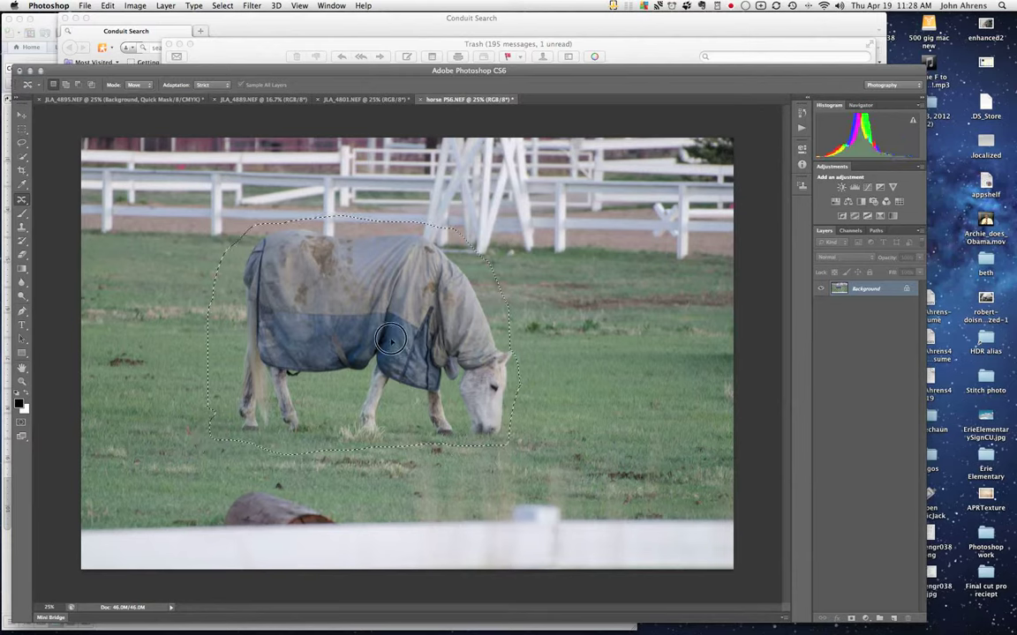
Drag the selected horse rightward, let the grass fill in, then deselect
drag(391, 340, 504, 342)
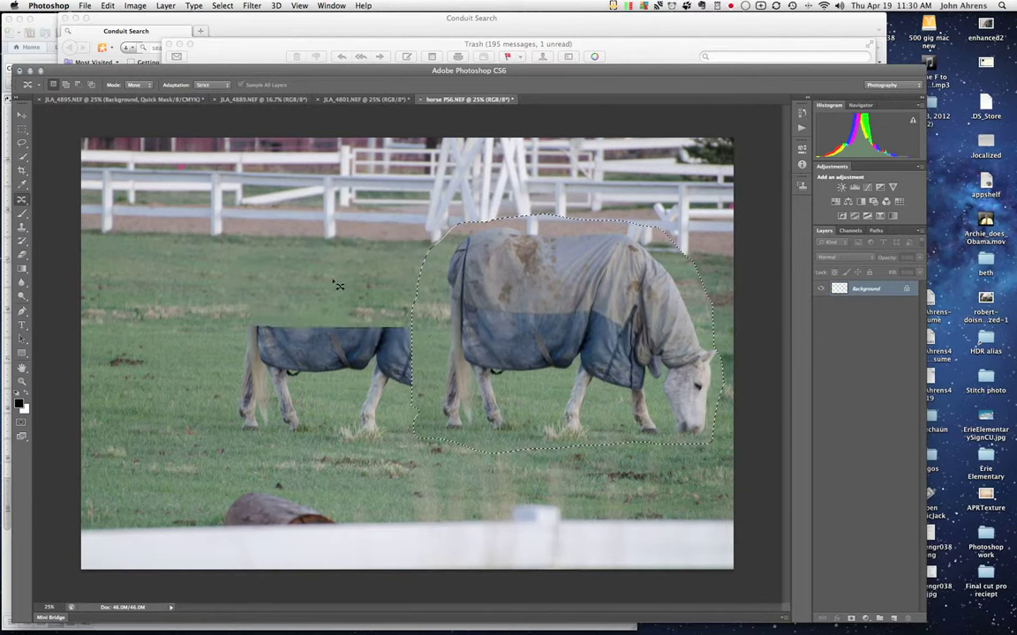
key(super+d)
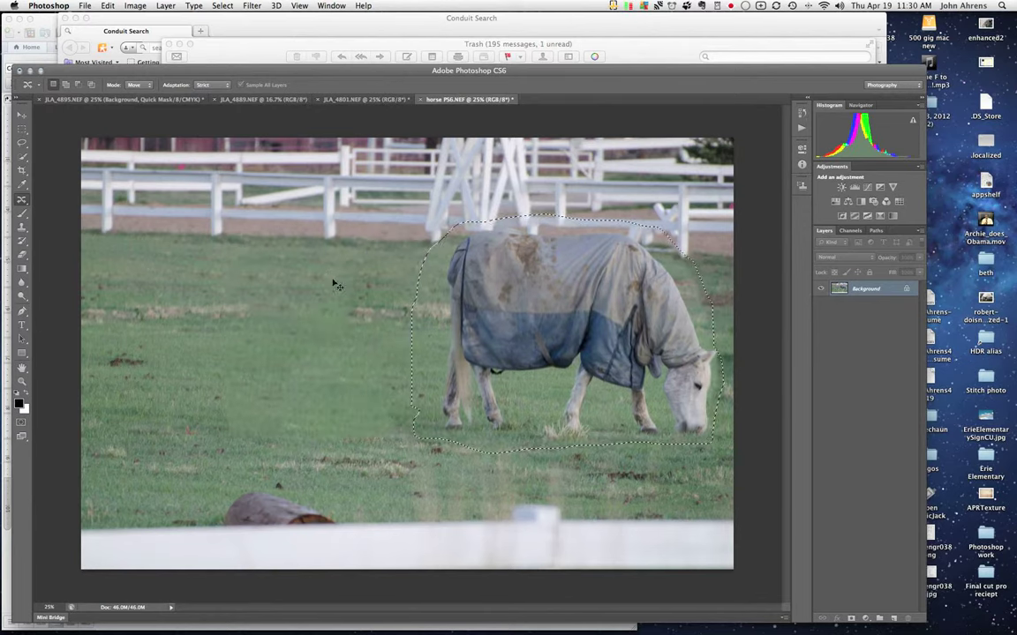